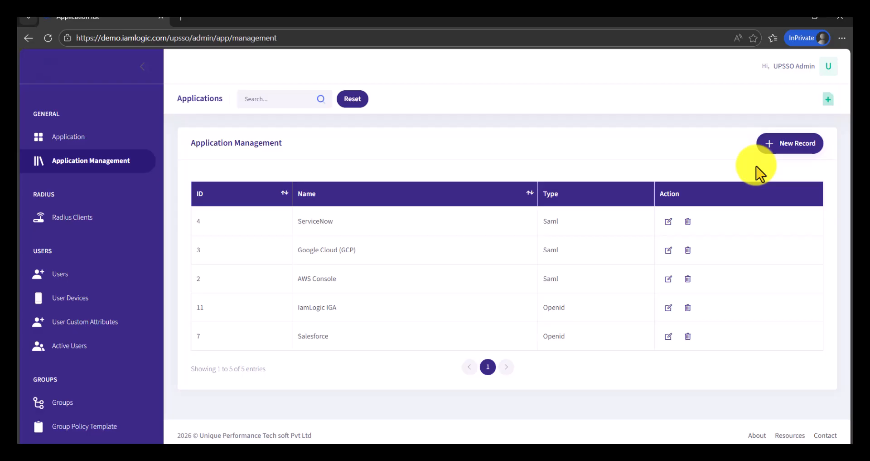
- Start a new Openid application named CyberArk PVWA with the client id cyberark
{"action": "left_click", "coordinate": [800, 143]}
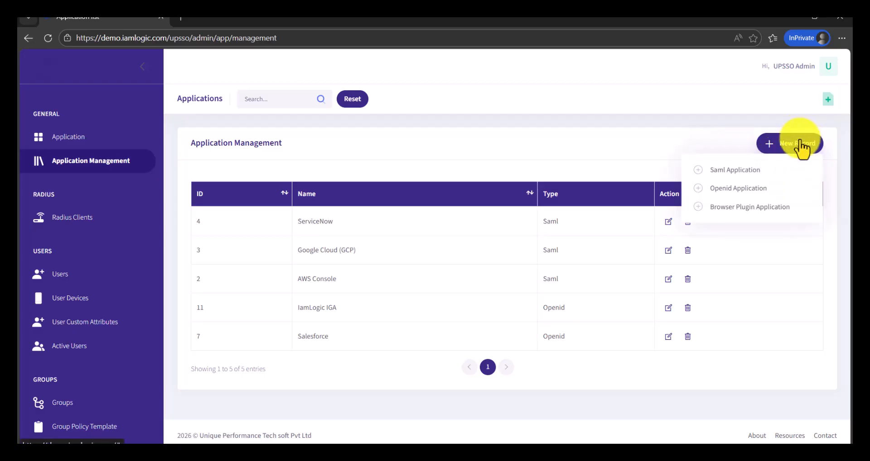
{"action": "left_click", "coordinate": [766, 188]}
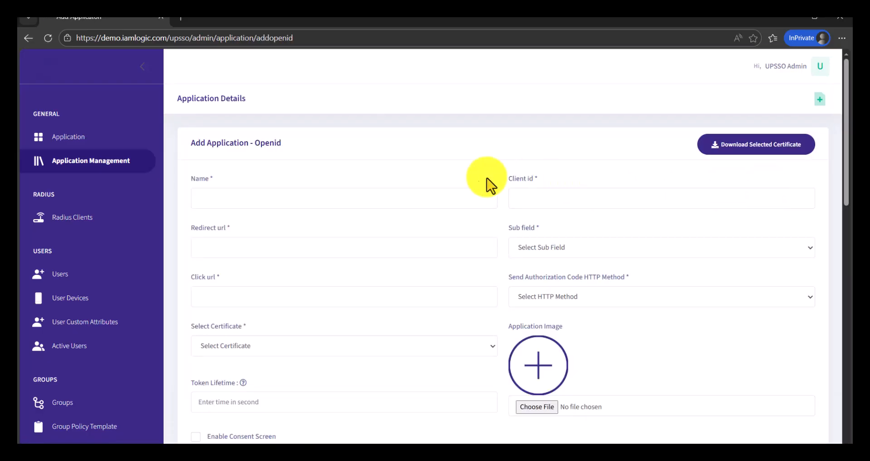
{"action": "left_click", "coordinate": [424, 189]}
{"action": "type", "text": "CyberArk PVWA"}
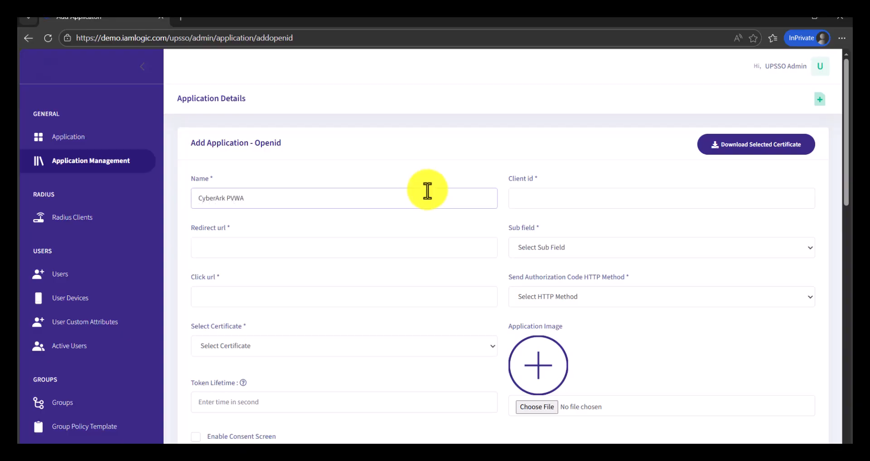
{"action": "left_click", "coordinate": [525, 193]}
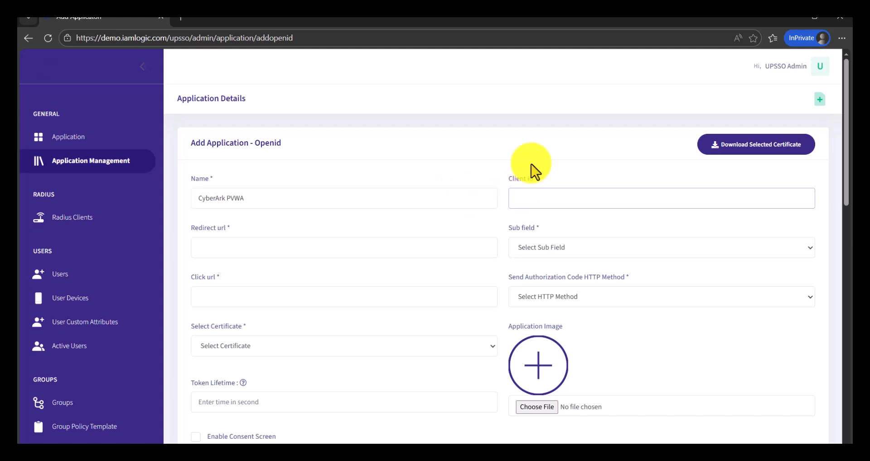
{"action": "type", "text": "cyberark"}
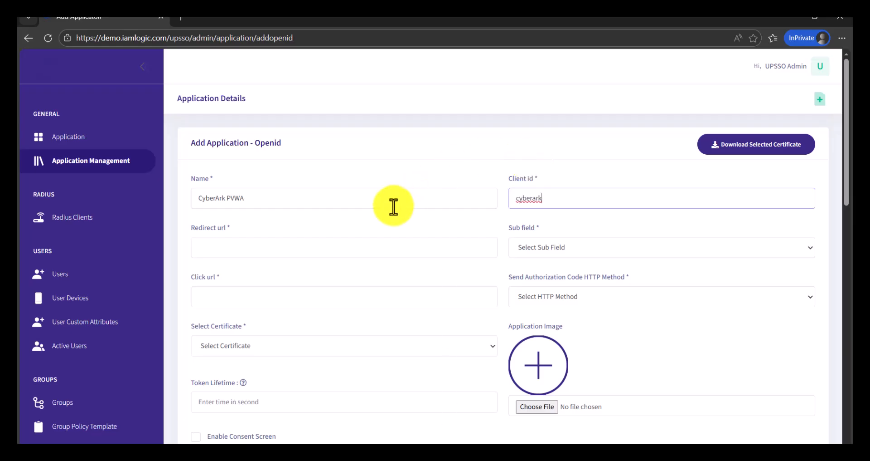
{"action": "left_click", "coordinate": [373, 241]}
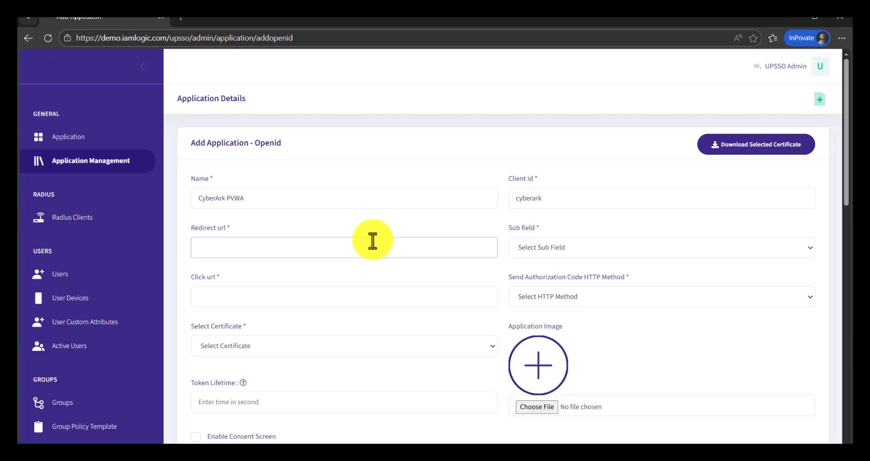
{"action": "key", "text": "super+v"}
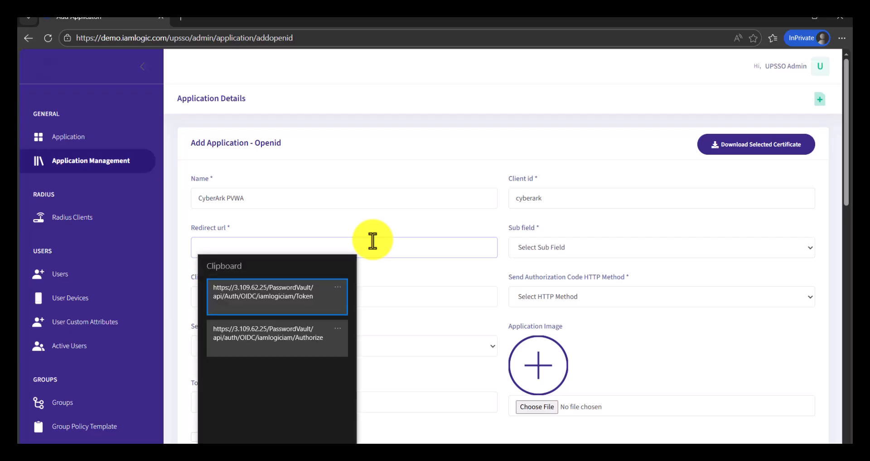
{"action": "left_click", "coordinate": [275, 300]}
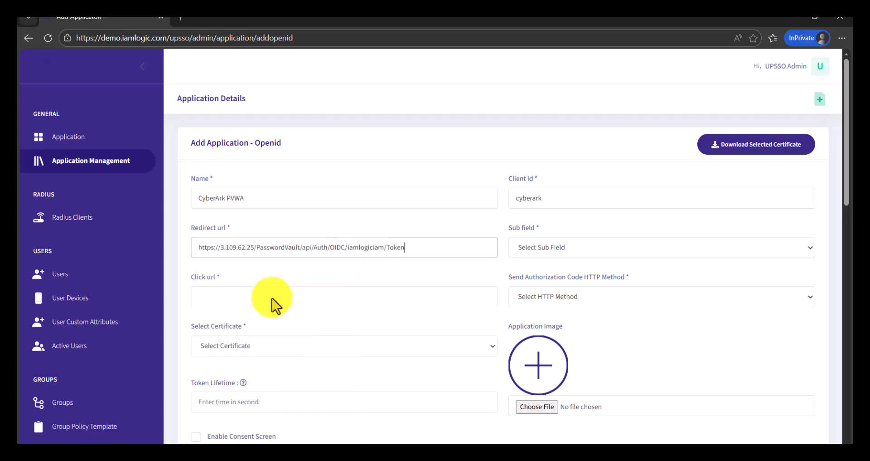
{"action": "left_click_drag", "start_coordinate": [222, 248], "coordinate": [254, 260]}
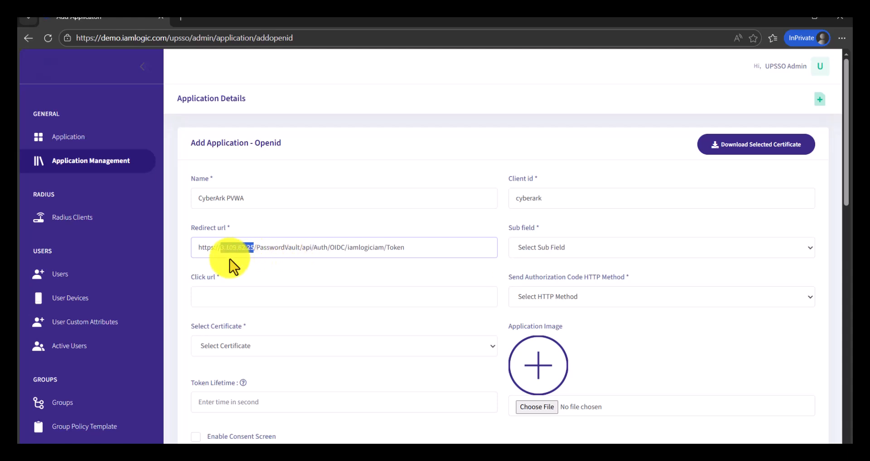
{"action": "double_click", "coordinate": [364, 248]}
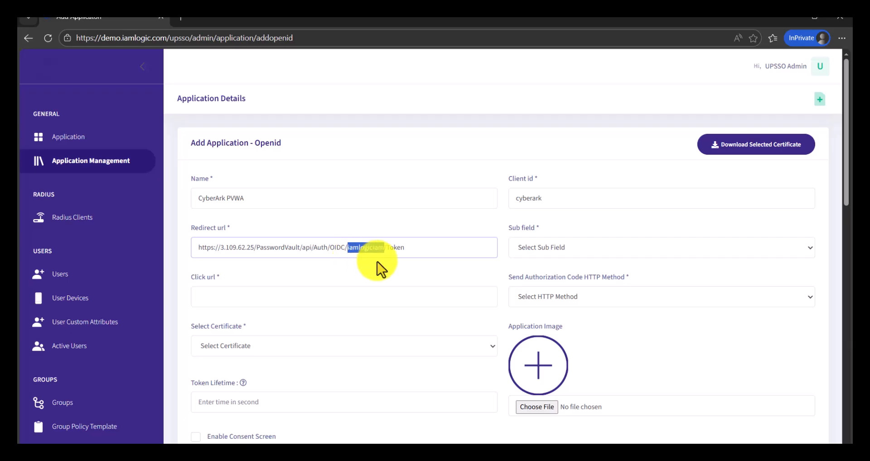
{"action": "left_click", "coordinate": [535, 254]}
{"action": "left_click", "coordinate": [538, 283]}
{"action": "left_click", "coordinate": [537, 279]}
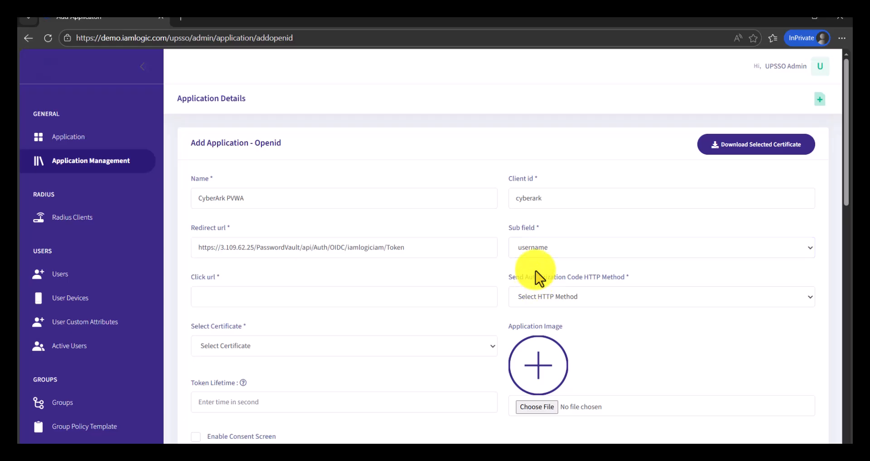
{"action": "left_click", "coordinate": [410, 293]}
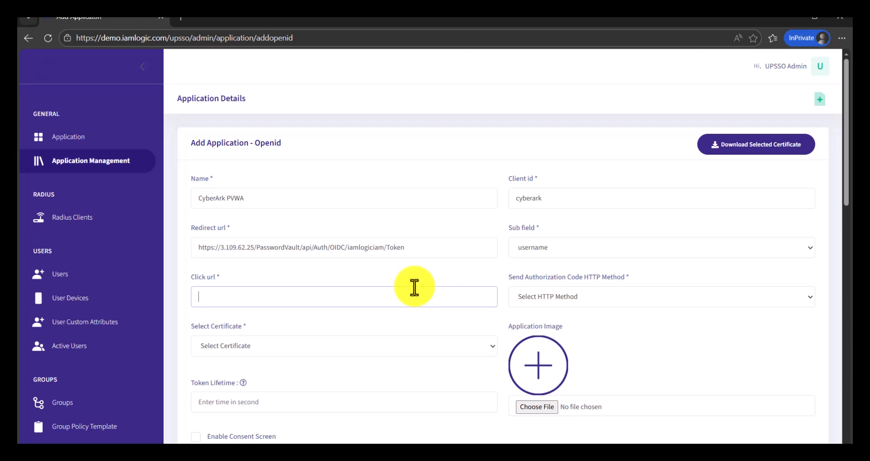
{"action": "key", "text": "super+v"}
{"action": "left_click", "coordinate": [292, 154]}
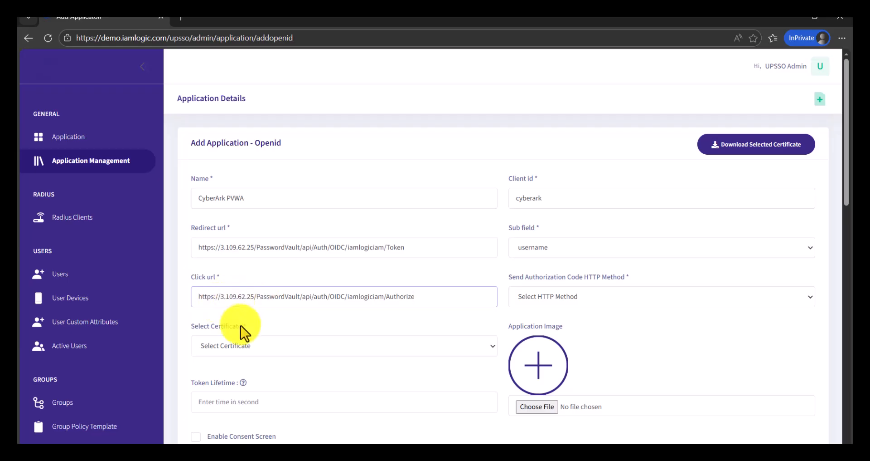
{"action": "left_click", "coordinate": [539, 297]}
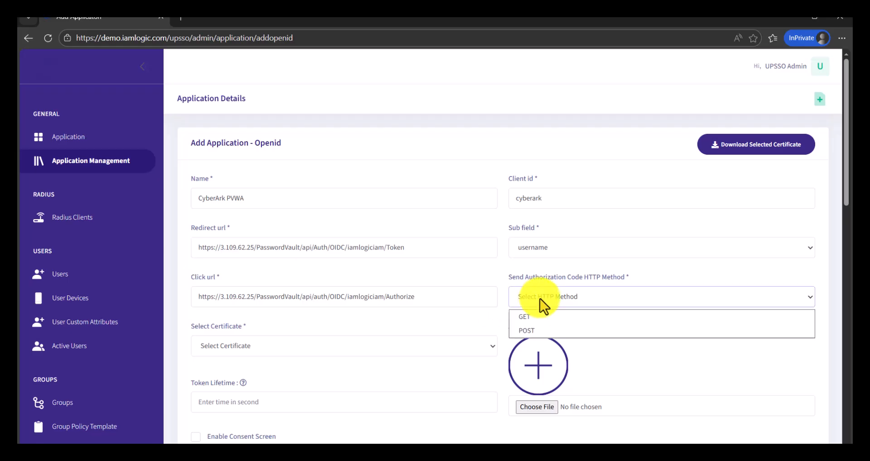
{"action": "left_click", "coordinate": [543, 330]}
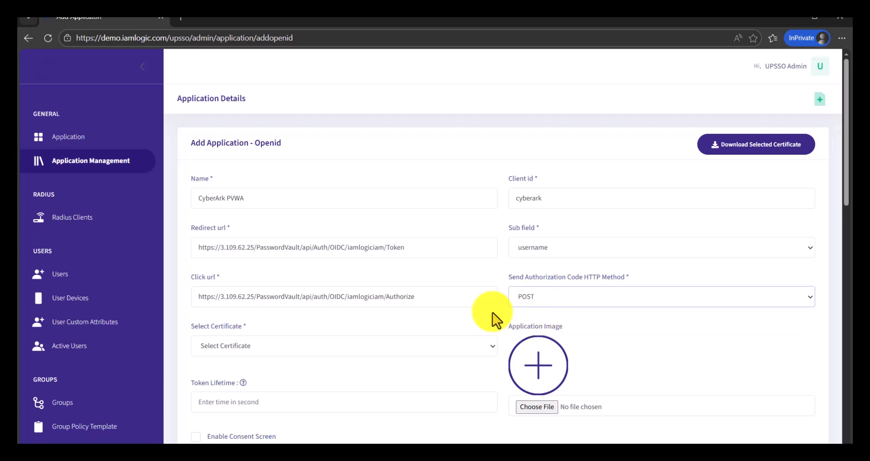
- Choose Generate New Certificate for the application and upload cyberarklogo.png as its image
{"action": "left_click", "coordinate": [307, 346]}
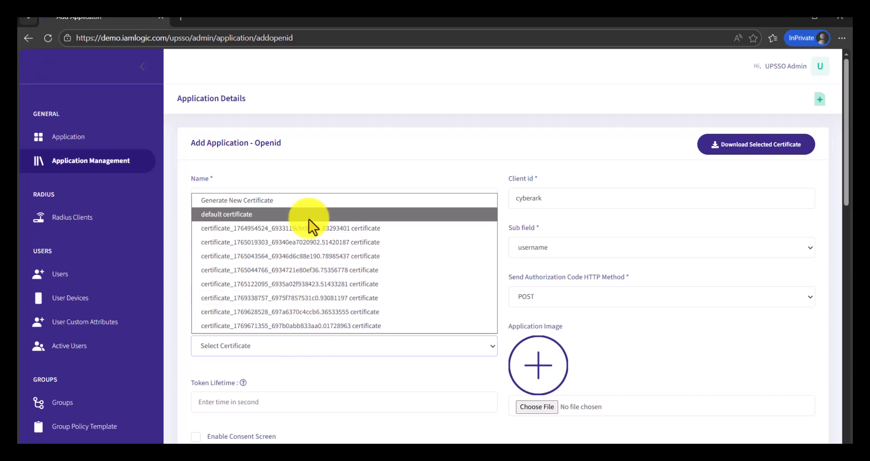
{"action": "left_click", "coordinate": [313, 202]}
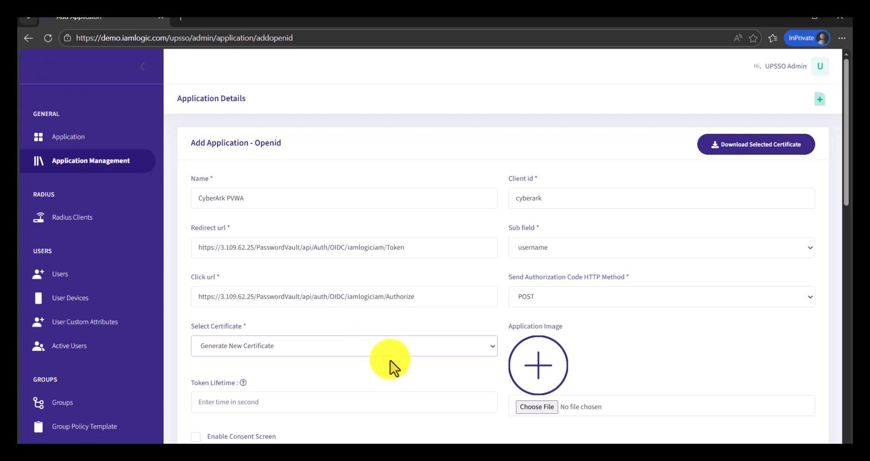
{"action": "left_click", "coordinate": [529, 407]}
{"action": "double_click", "coordinate": [237, 110]}
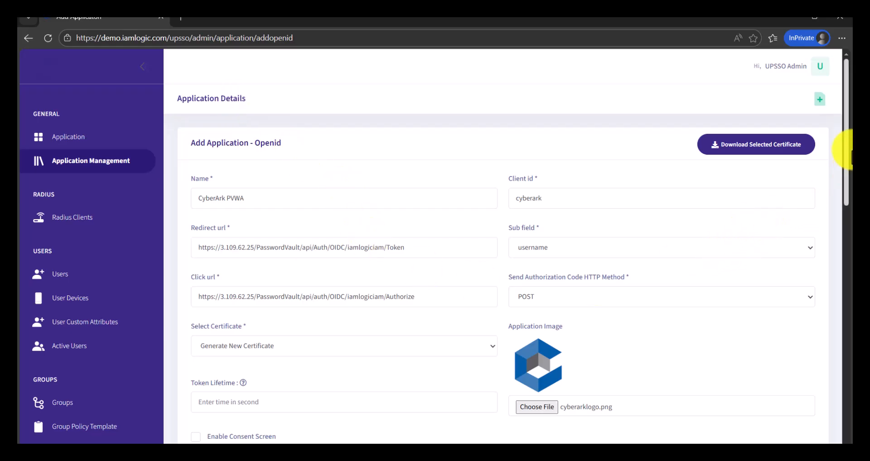
- Save the Openid application, copy its generated client secret and return to the application list
{"action": "left_click_drag", "start_coordinate": [849, 136], "coordinate": [847, 358]}
{"action": "left_click", "coordinate": [224, 405]}
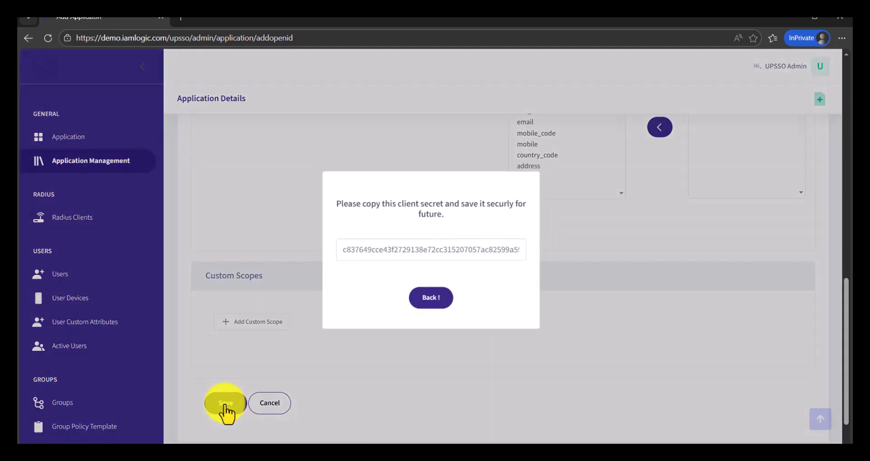
{"action": "double_click", "coordinate": [414, 249]}
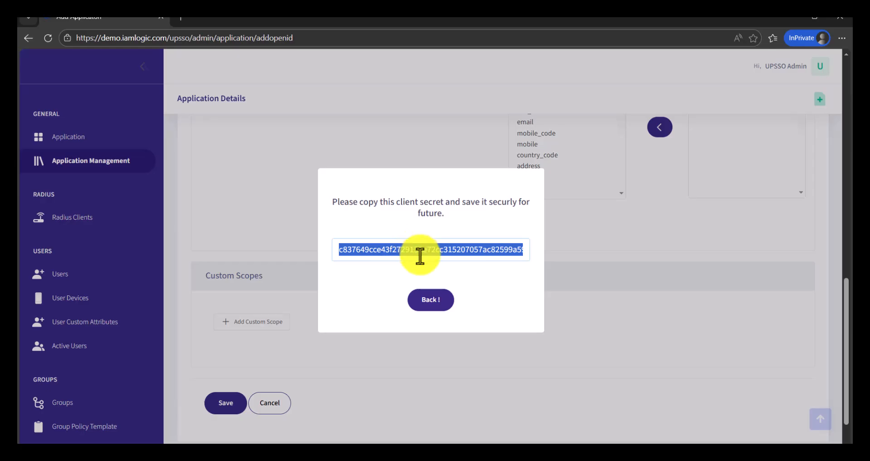
{"action": "left_click", "coordinate": [431, 299]}
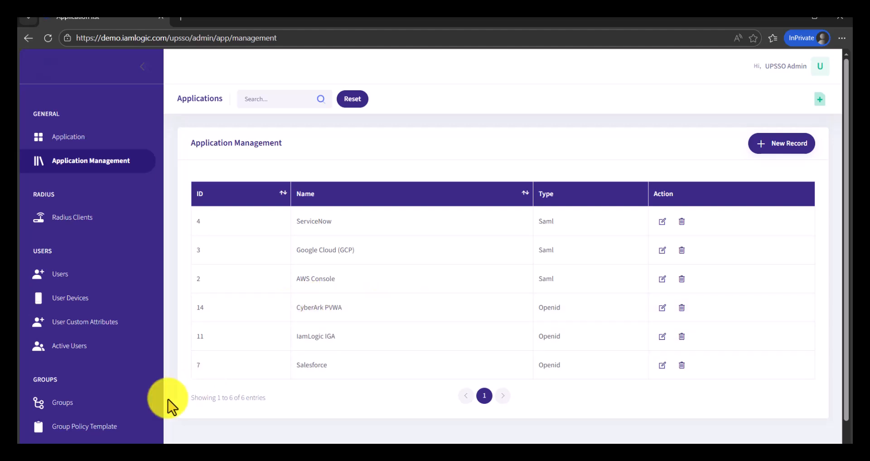
- Assign the CyberArk PVWA application to the IT Support Group and save the group
{"action": "left_click", "coordinate": [61, 406]}
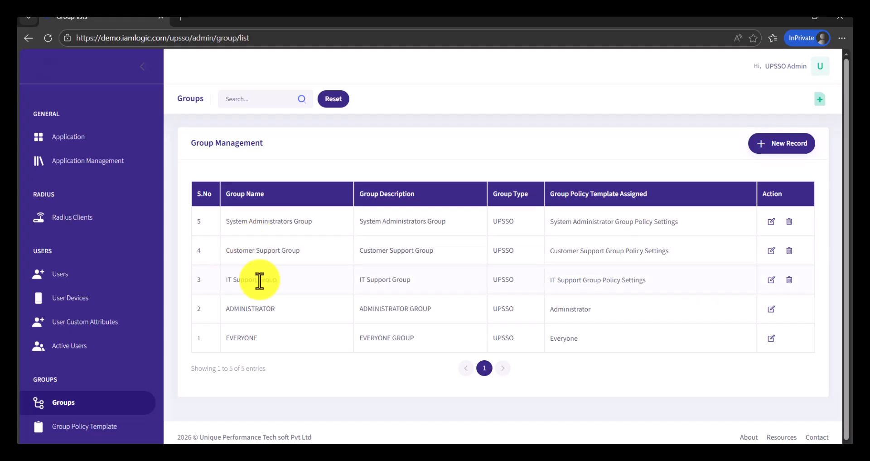
{"action": "left_click", "coordinate": [771, 278]}
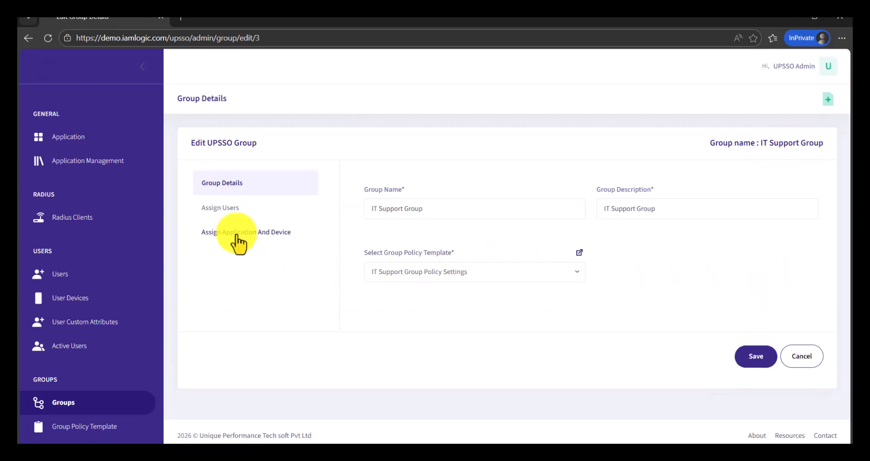
{"action": "left_click", "coordinate": [225, 233]}
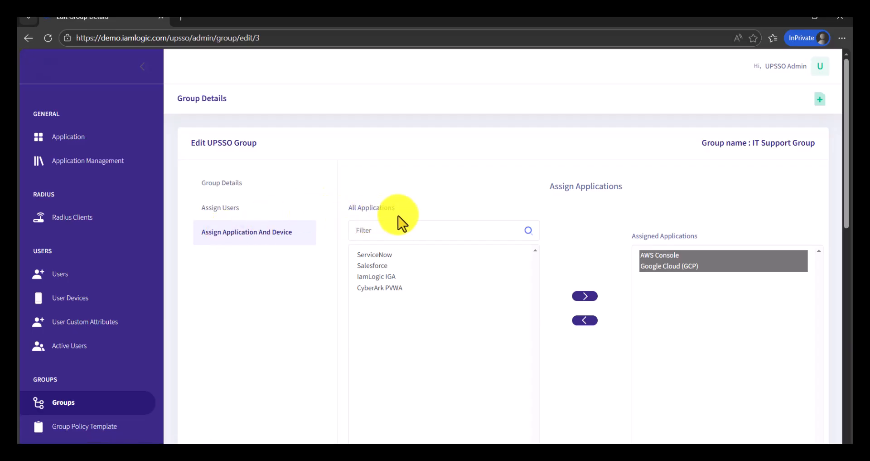
{"action": "left_click", "coordinate": [379, 288]}
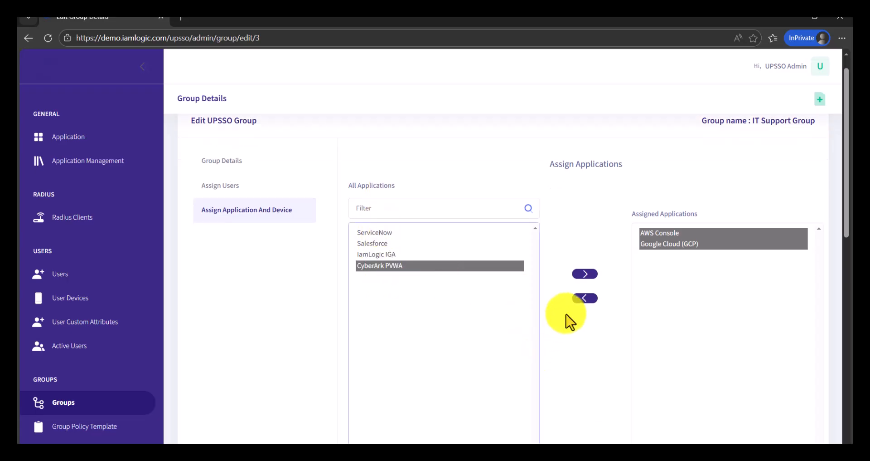
{"action": "left_click", "coordinate": [584, 274]}
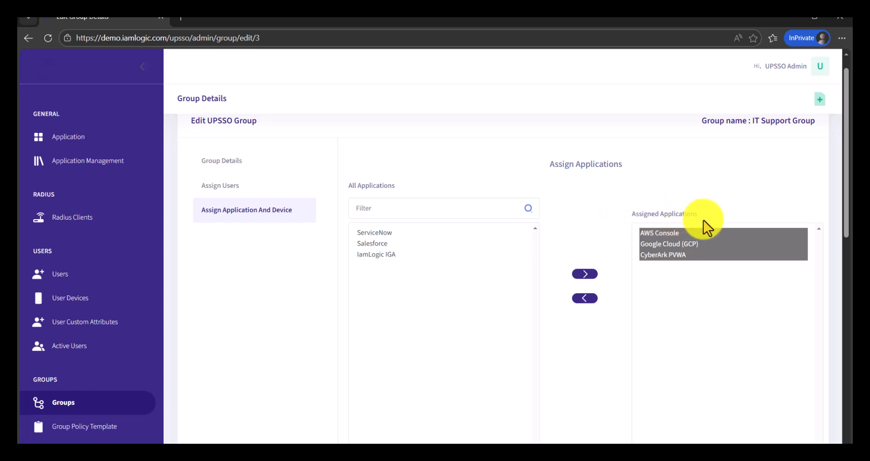
{"action": "left_click_drag", "start_coordinate": [849, 195], "coordinate": [834, 422]}
{"action": "left_click", "coordinate": [748, 363]}
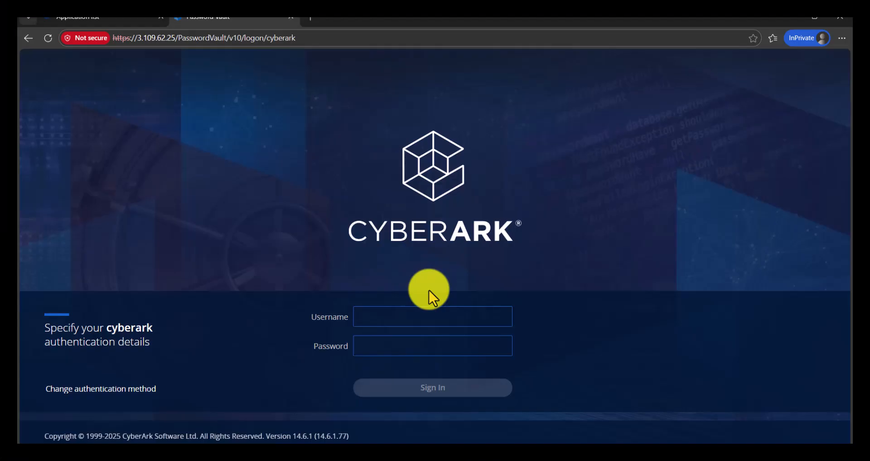
- Switch to the CyberArk Password Vault and sign in as ADMINISTRATOR with the account password
{"action": "left_click", "coordinate": [418, 308]}
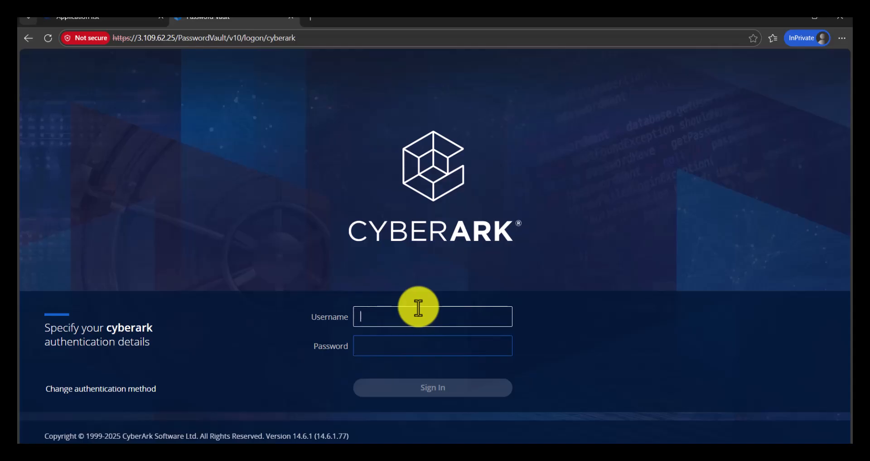
{"action": "type", "text": "ADMINISTRATOR"}
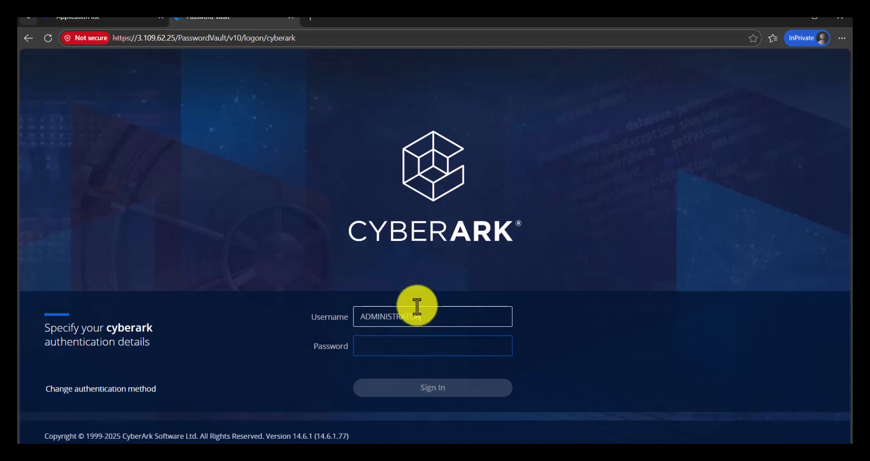
{"action": "key", "text": "Tab"}
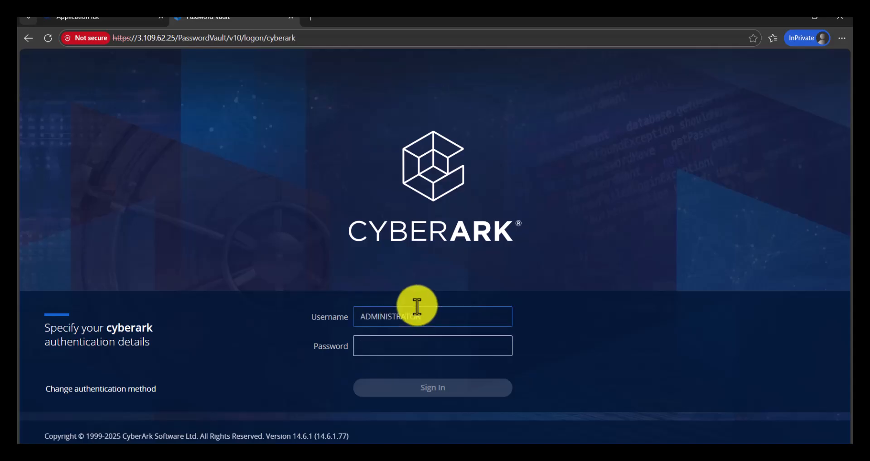
{"action": "type", "text": "•••••••"}
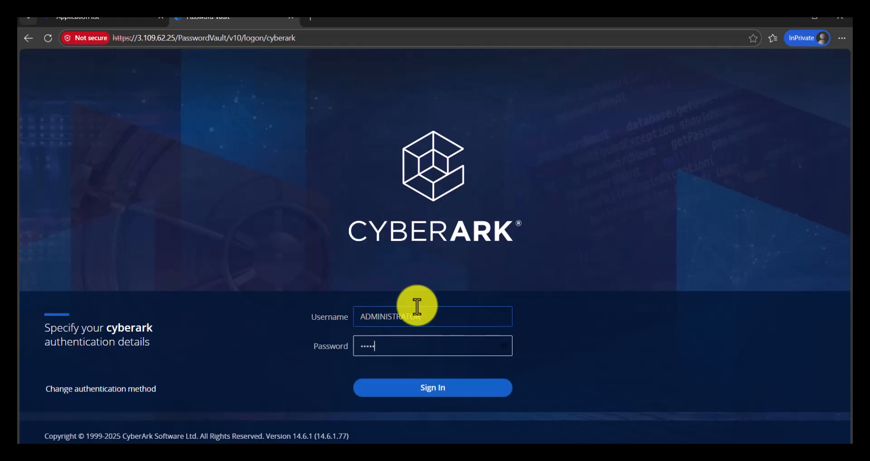
{"action": "type", "text": "••"}
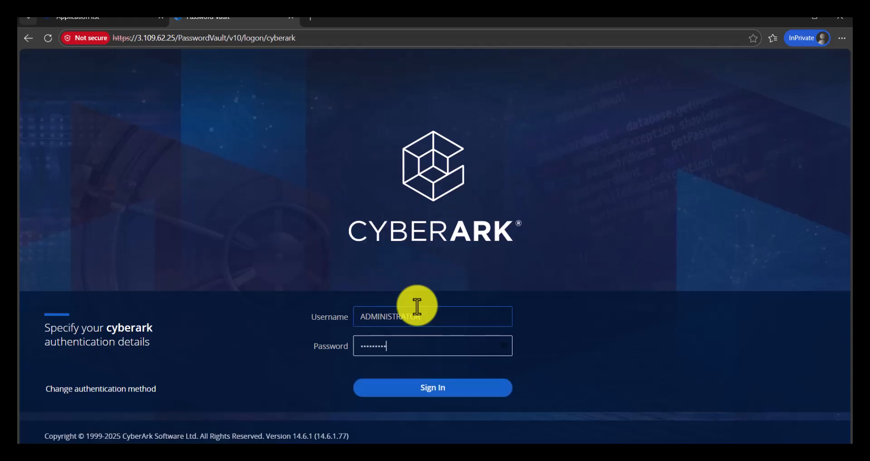
{"action": "left_click", "coordinate": [426, 397]}
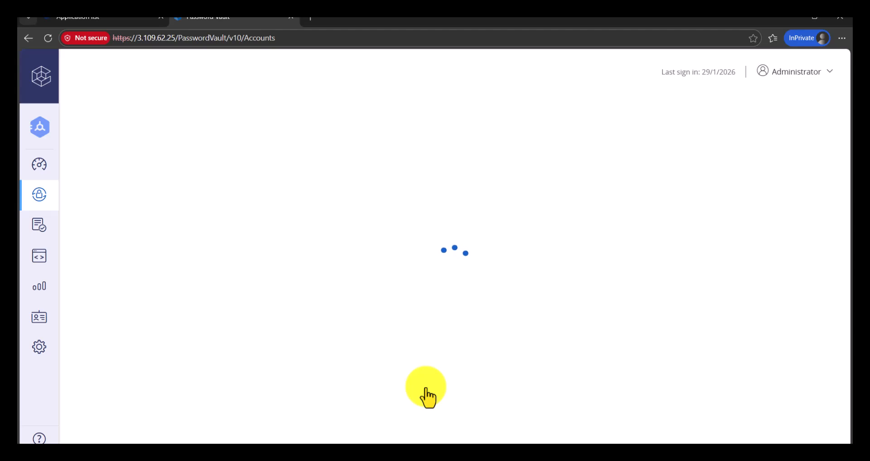
- Open the OIDC Authentication settings in the Administration area of Privileged Access Manager
{"action": "mouse_move", "coordinate": [37, 358]}
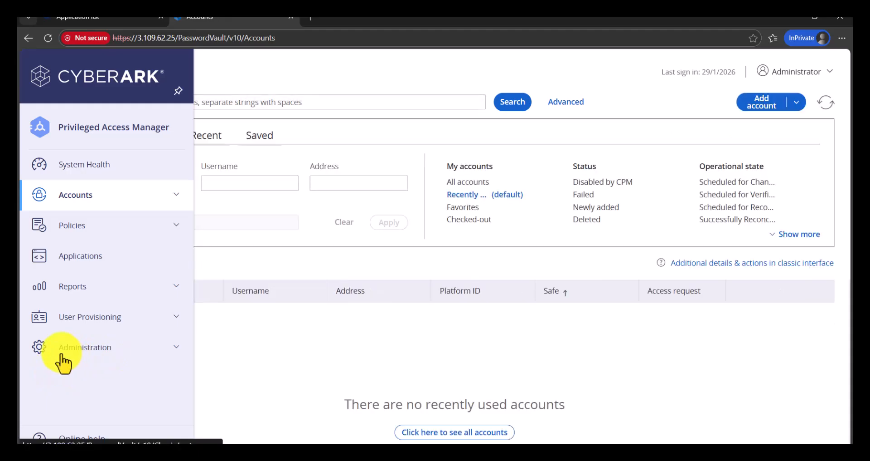
{"action": "left_click", "coordinate": [176, 350]}
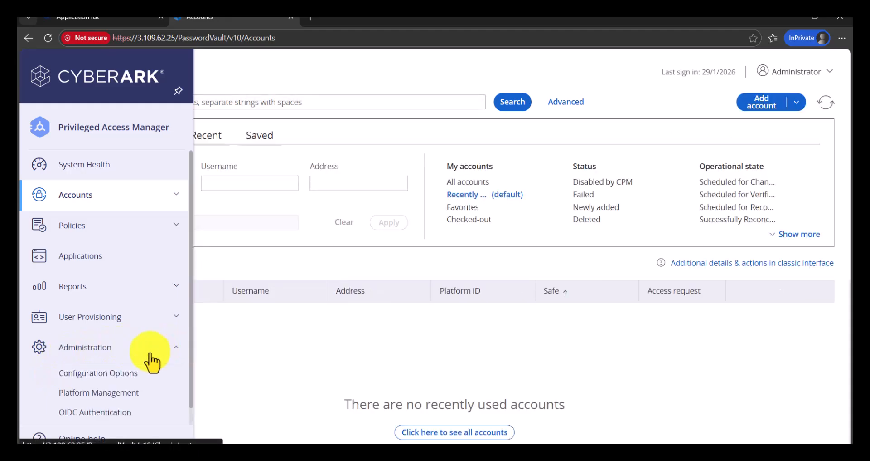
{"action": "left_click", "coordinate": [104, 415]}
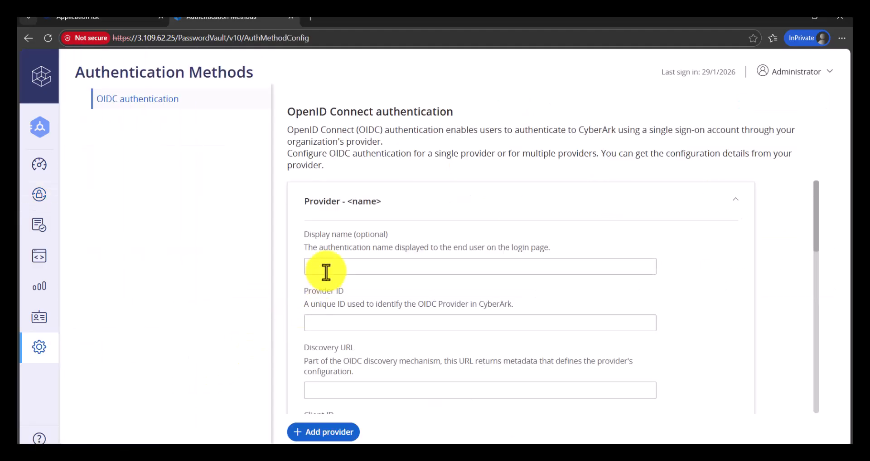
- Give the OpenID Connect provider the display name IamLogic IAM and the provider ID iamlogiciam
{"action": "left_click", "coordinate": [328, 266]}
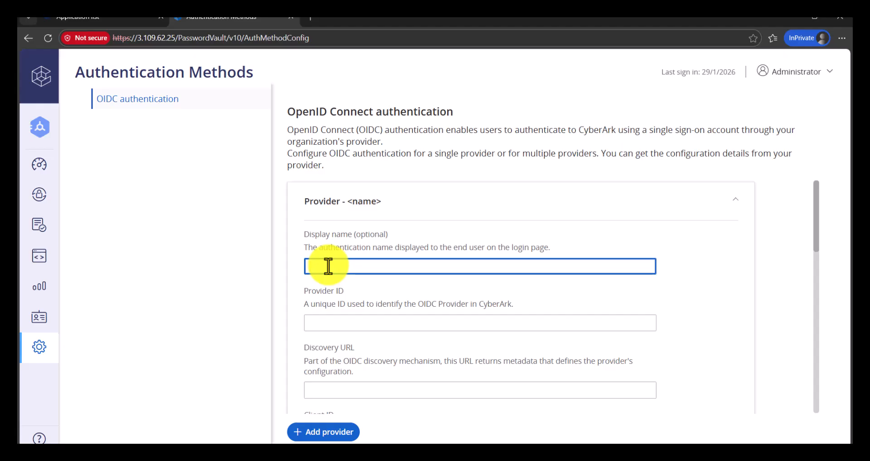
{"action": "type", "text": "IamLogic IAM"}
{"action": "left_click", "coordinate": [376, 293]}
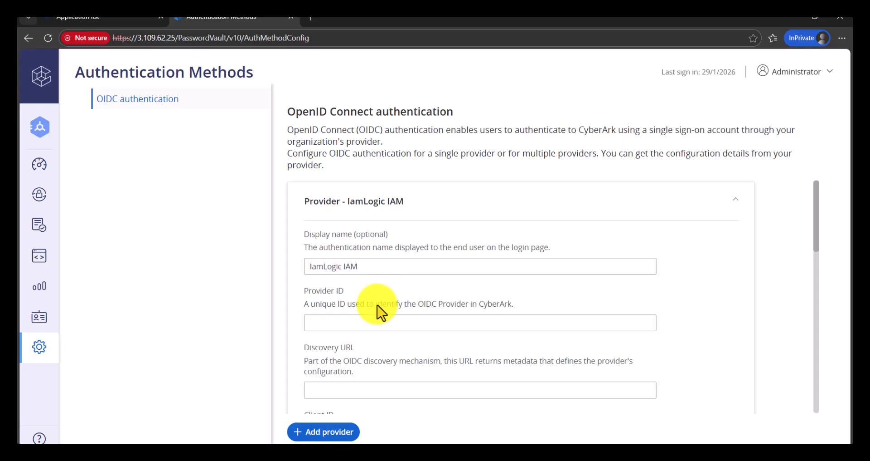
{"action": "left_click", "coordinate": [375, 321]}
{"action": "type", "text": "iamlogiciam"}
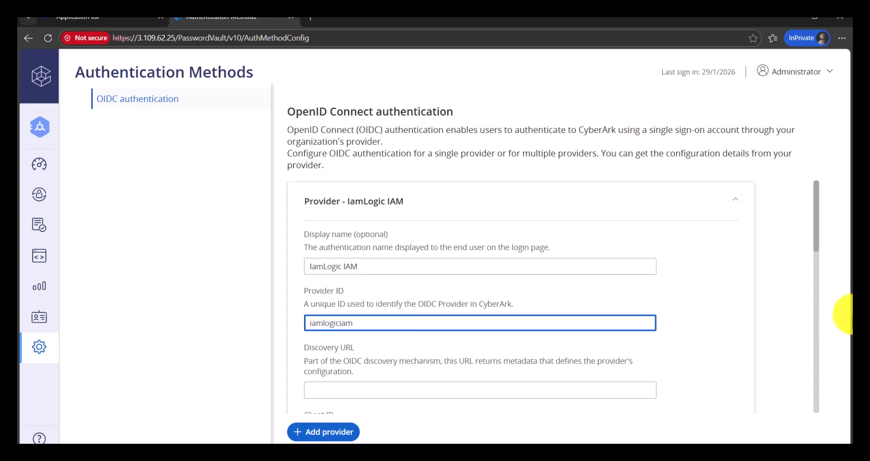
{"action": "left_click_drag", "start_coordinate": [824, 202], "coordinate": [820, 235]}
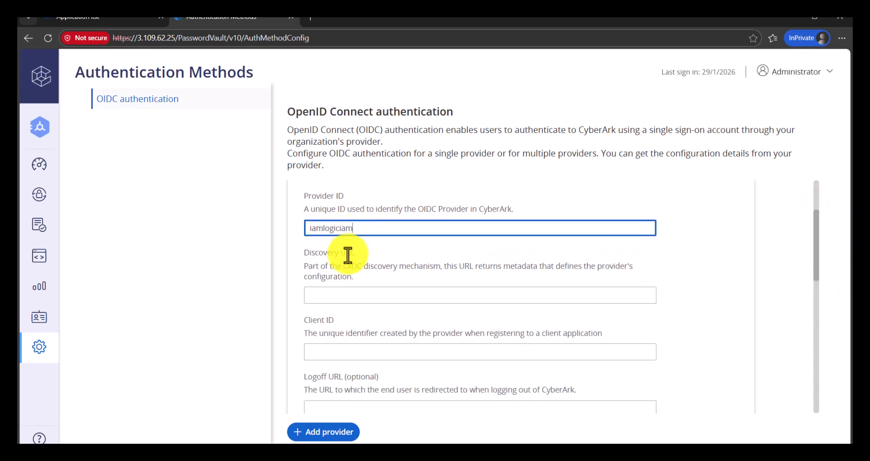
{"action": "left_click", "coordinate": [363, 260]}
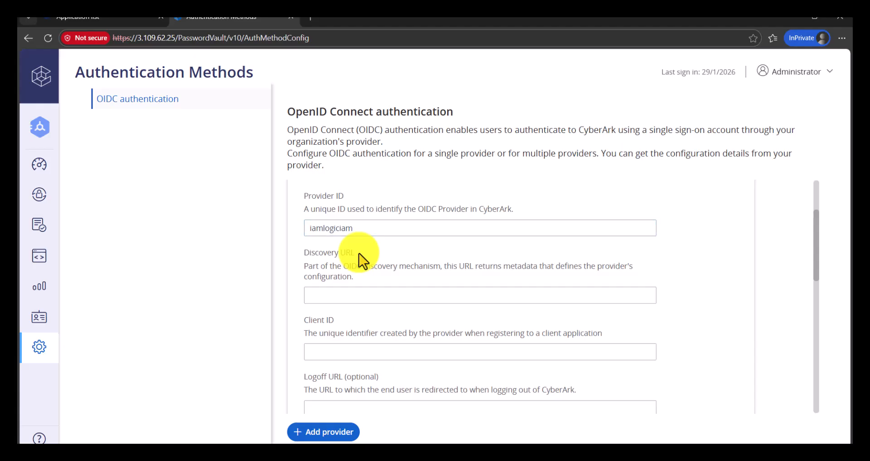
{"action": "double_click", "coordinate": [330, 228]}
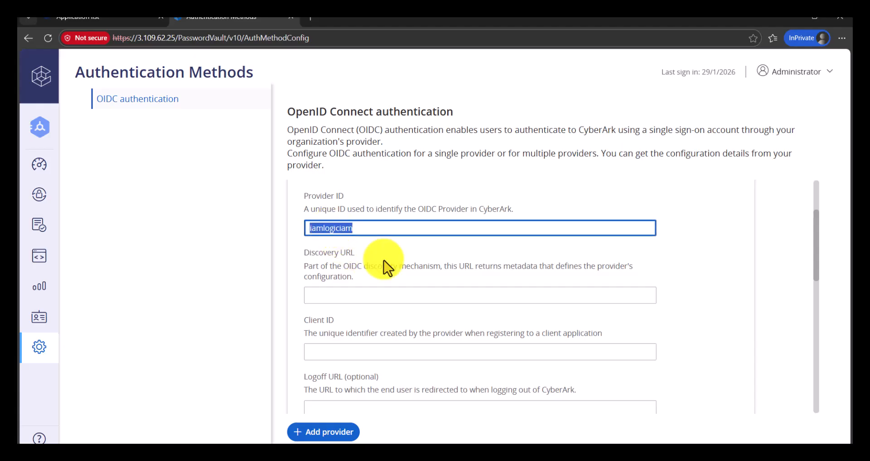
{"action": "left_click", "coordinate": [365, 245]}
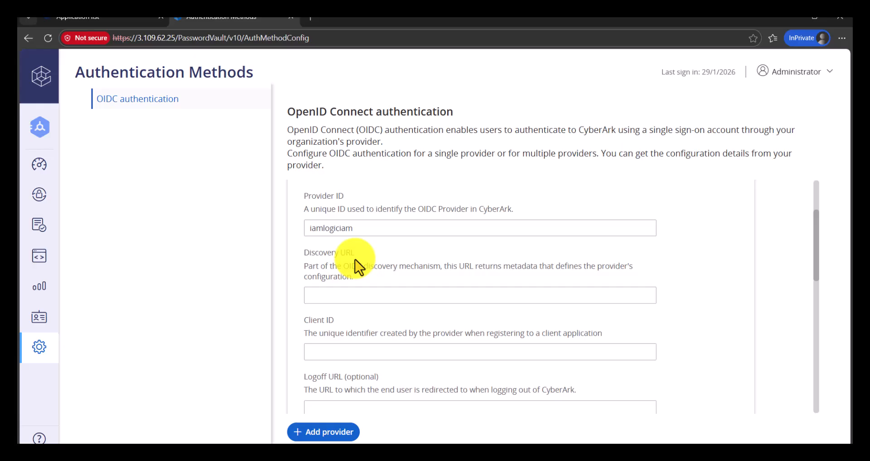
- Switch to IamLogic, open the CyberArk PVWA application's OpenID Connect configuration and copy its web address
{"action": "left_click", "coordinate": [104, 19]}
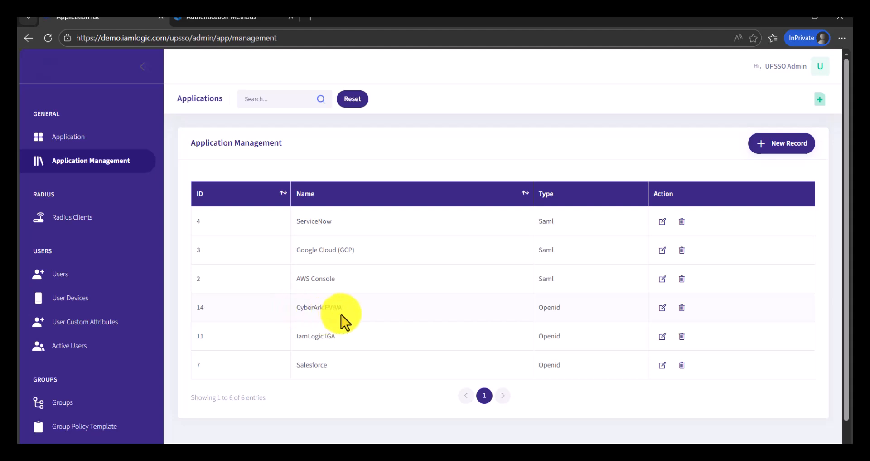
{"action": "left_click", "coordinate": [663, 307]}
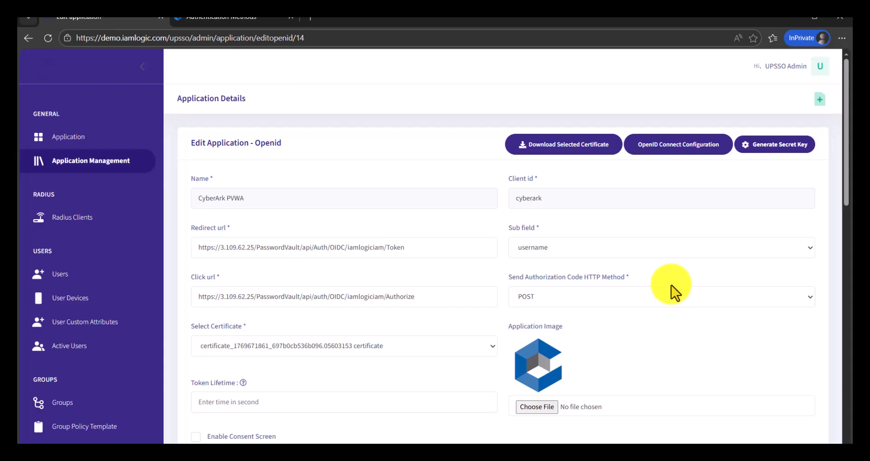
{"action": "left_click", "coordinate": [682, 156]}
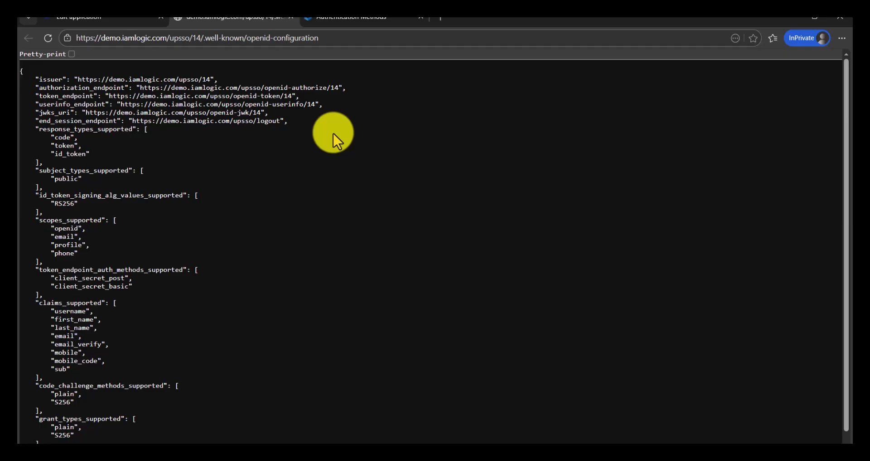
{"action": "left_click", "coordinate": [336, 39]}
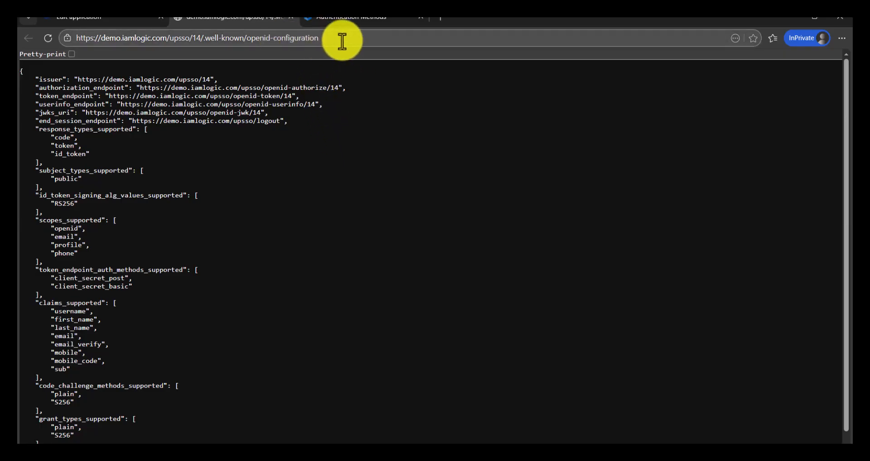
{"action": "right_click", "coordinate": [132, 41]}
{"action": "left_click", "coordinate": [174, 131]}
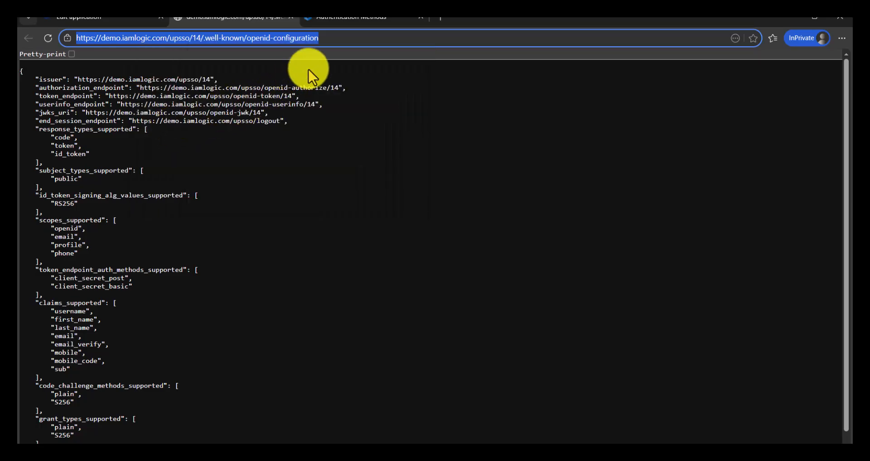
- Return to the CyberArk authentication methods and paste the copied openid-configuration address as the provider's Discovery URL
{"action": "left_click", "coordinate": [339, 19]}
{"action": "left_click", "coordinate": [326, 293]}
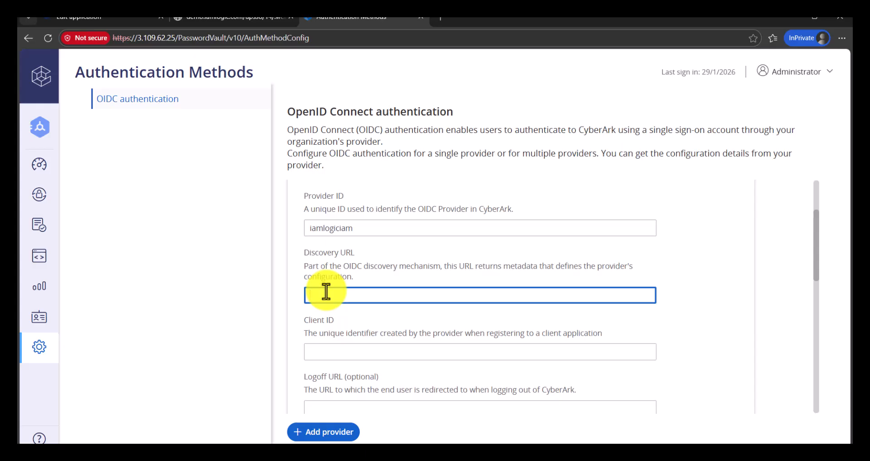
{"action": "right_click", "coordinate": [326, 292]}
{"action": "left_click", "coordinate": [363, 162]}
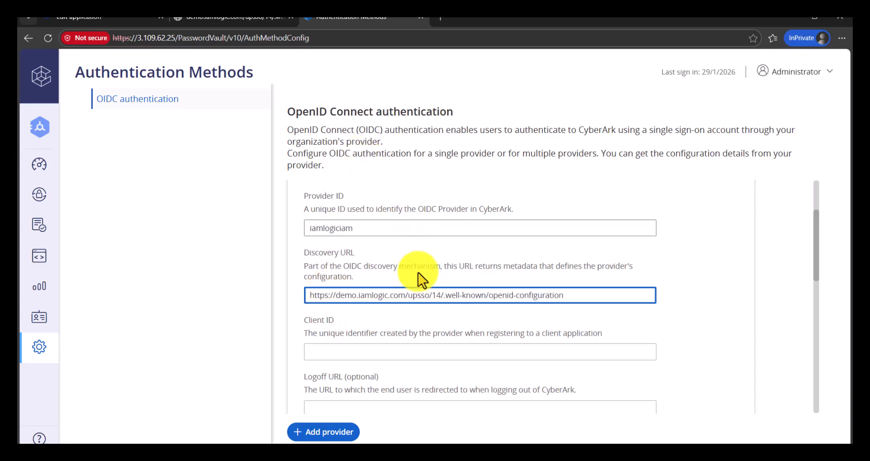
{"action": "left_click", "coordinate": [424, 321]}
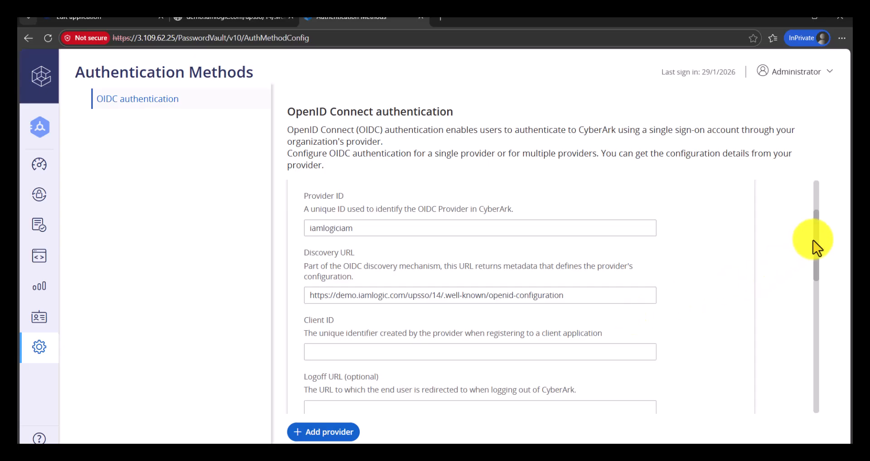
- Set the provider's Client ID to cyberark and choose Post as the client authentication method, leaving the Logoff URL empty
{"action": "left_click_drag", "start_coordinate": [816, 241], "coordinate": [806, 281]}
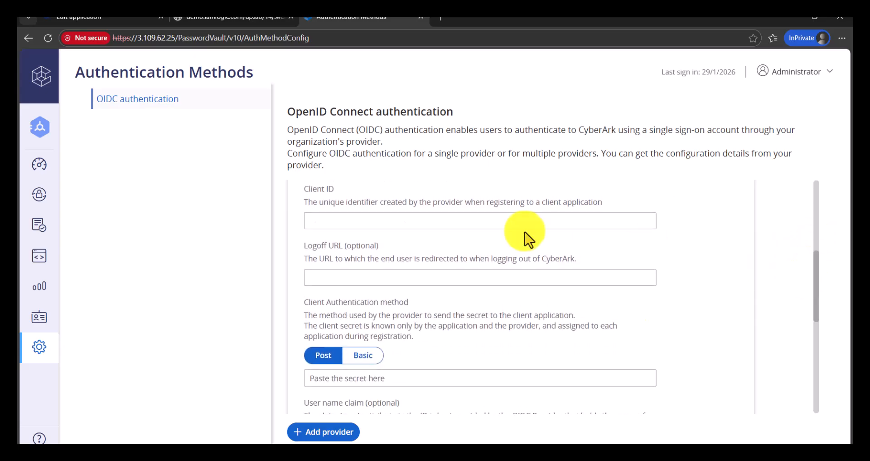
{"action": "left_click", "coordinate": [497, 220]}
{"action": "type", "text": "cyberark"}
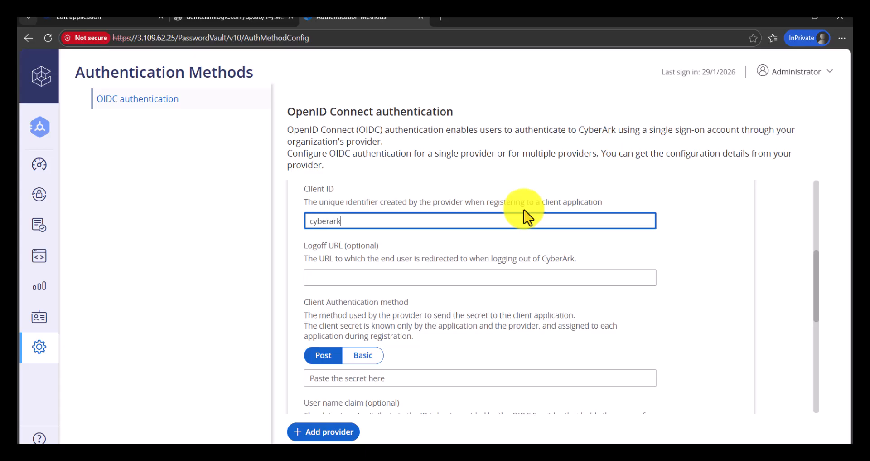
{"action": "left_click", "coordinate": [522, 274]}
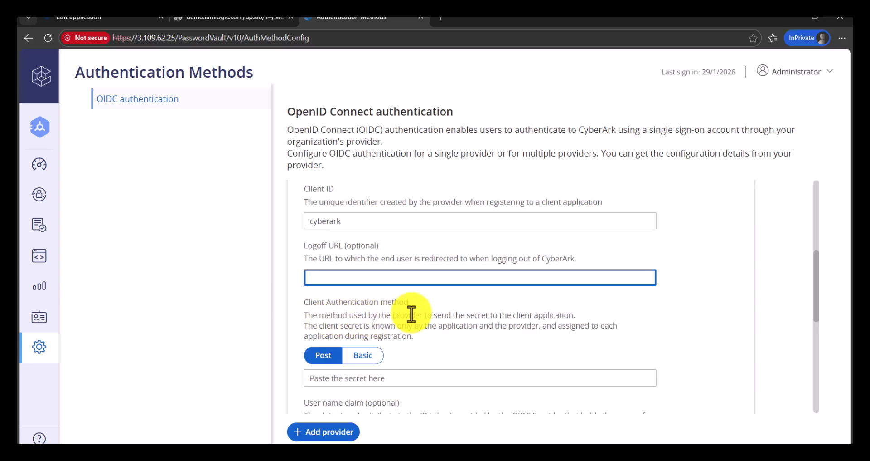
{"action": "left_click", "coordinate": [328, 357]}
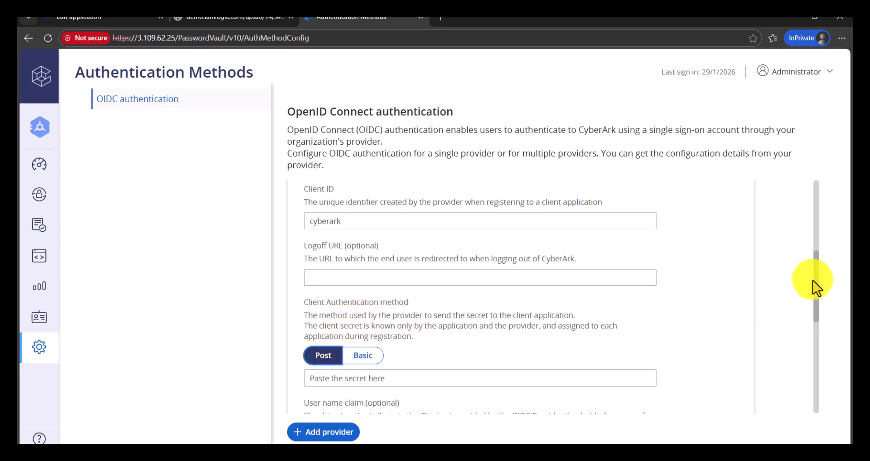
- Paste the client secret from the clipboard history into the provider's client authentication secret field
{"action": "left_click_drag", "start_coordinate": [818, 284], "coordinate": [803, 323]}
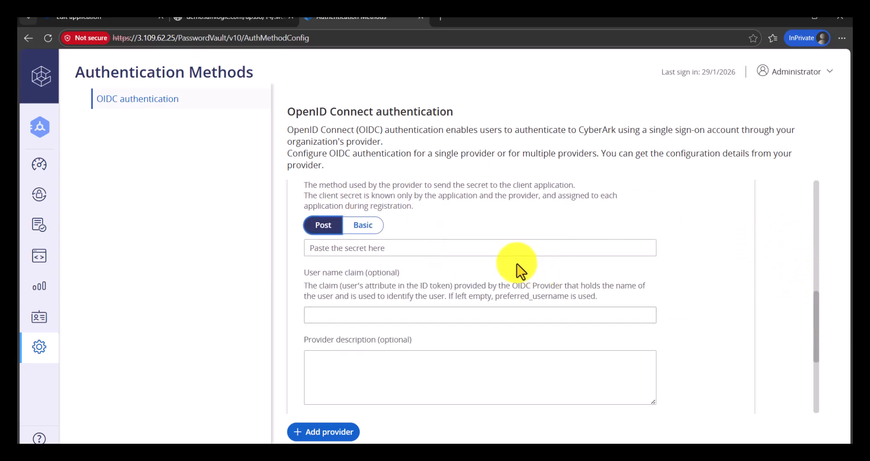
{"action": "left_click", "coordinate": [501, 247]}
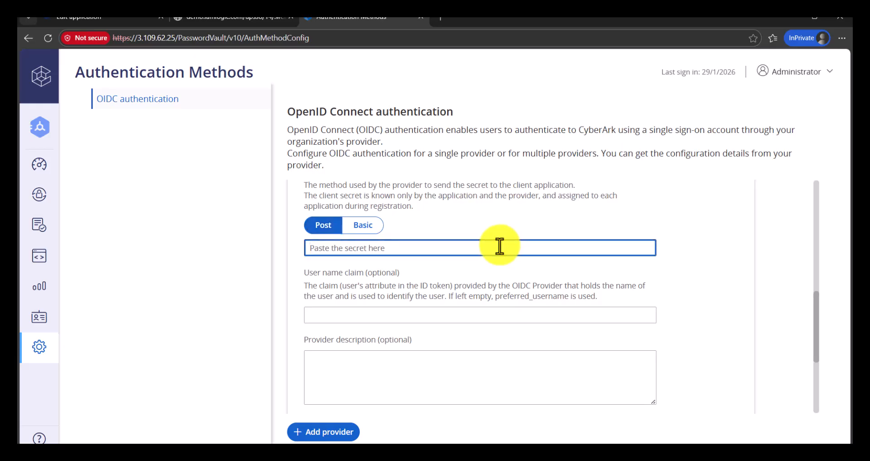
{"action": "key", "text": "super+v"}
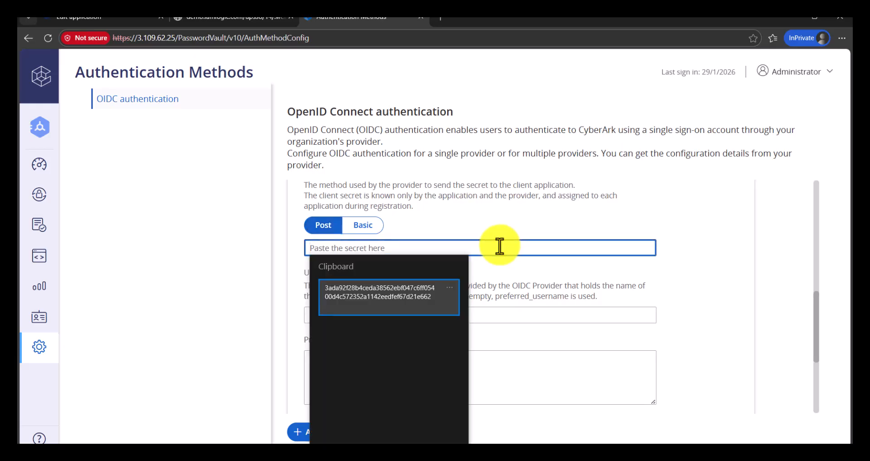
{"action": "left_click", "coordinate": [413, 299]}
{"action": "left_click", "coordinate": [475, 274]}
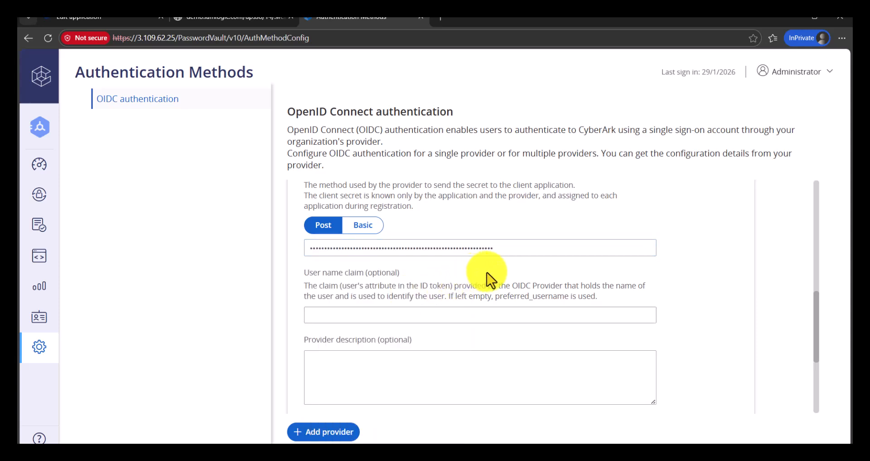
- Set the provider's user name claim to sub and leave the provider description empty
{"action": "scroll", "coordinate": [807, 320], "scroll_direction": "down", "scroll_amount": 1}
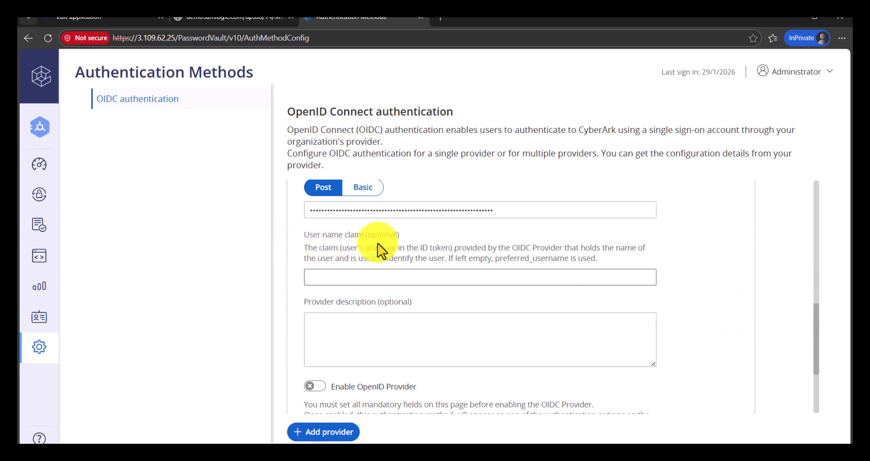
{"action": "left_click", "coordinate": [368, 276]}
{"action": "type", "text": "sub"}
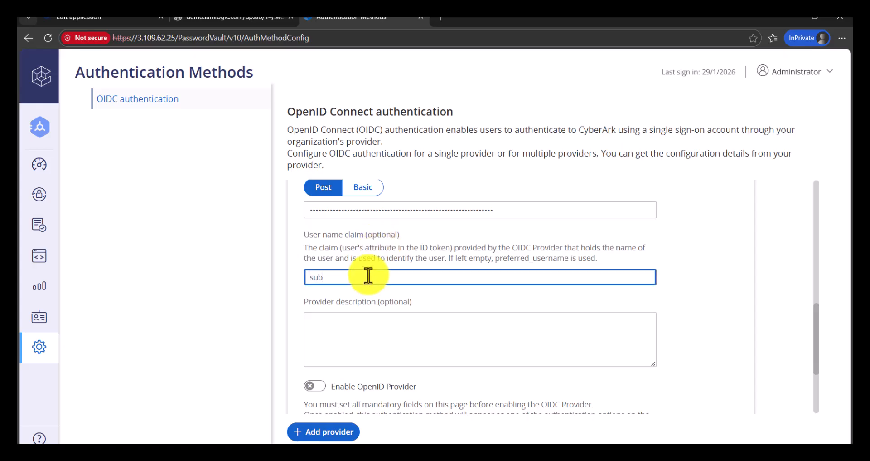
{"action": "left_click", "coordinate": [366, 301]}
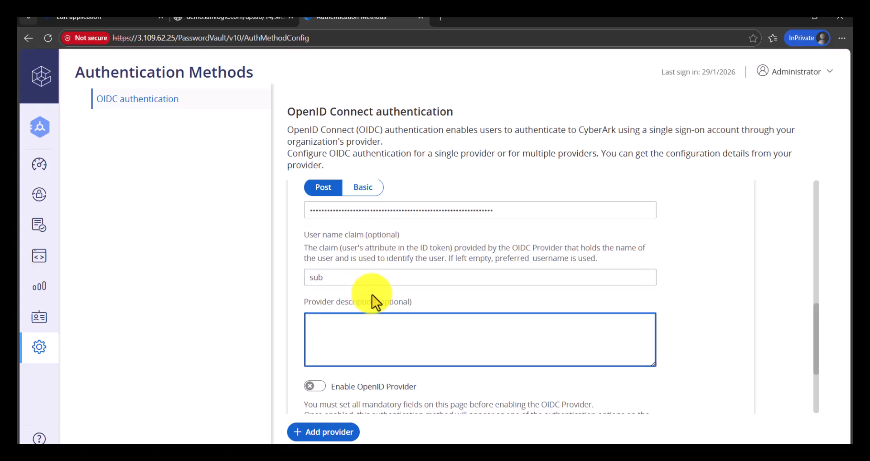
- Enable the OpenID provider and save its configuration
{"action": "left_click", "coordinate": [323, 385]}
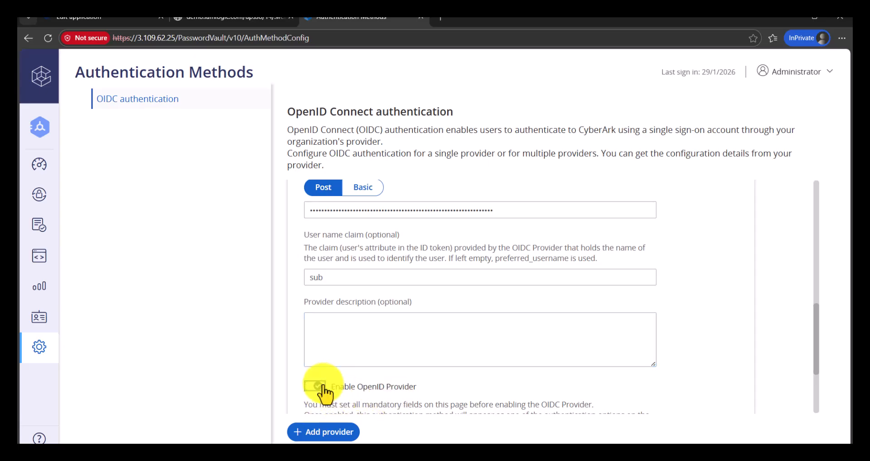
{"action": "scroll", "coordinate": [819, 347], "scroll_direction": "down", "scroll_amount": 1}
{"action": "scroll", "coordinate": [817, 362], "scroll_direction": "down", "scroll_amount": 2}
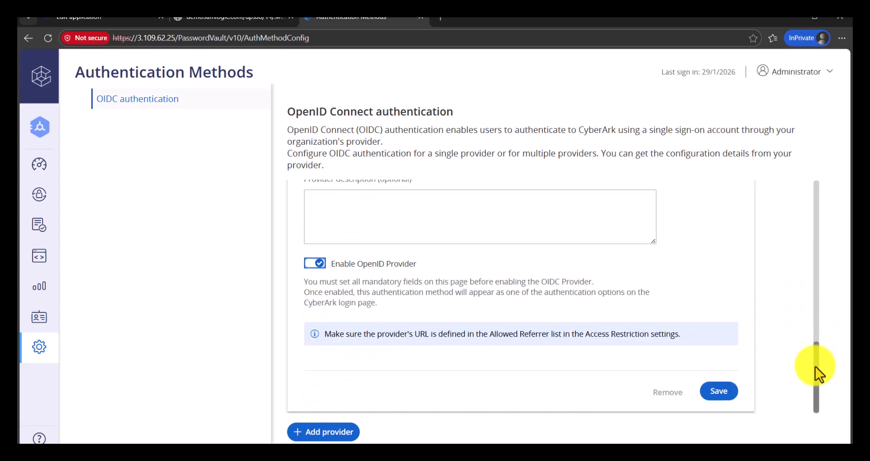
{"action": "left_click", "coordinate": [720, 393]}
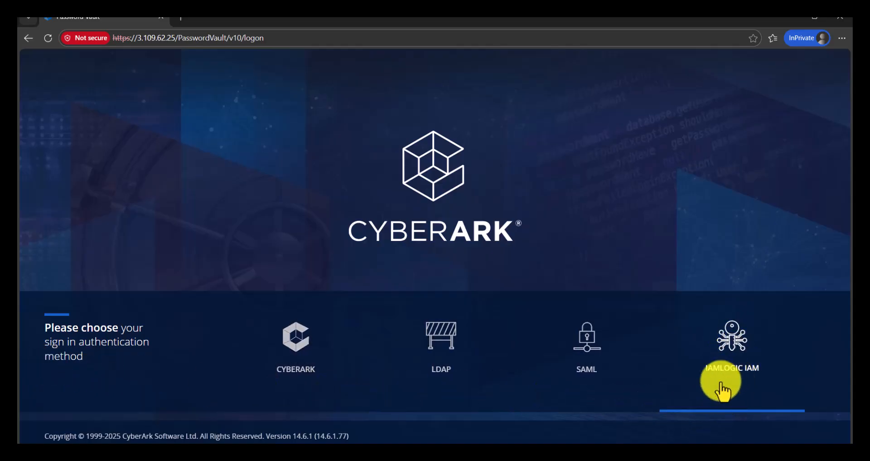
- Start the CyberArk sign-in with the IAMLOGIC IAM method, enter the username and choose Google Authenticator for verification
{"action": "left_click", "coordinate": [735, 348]}
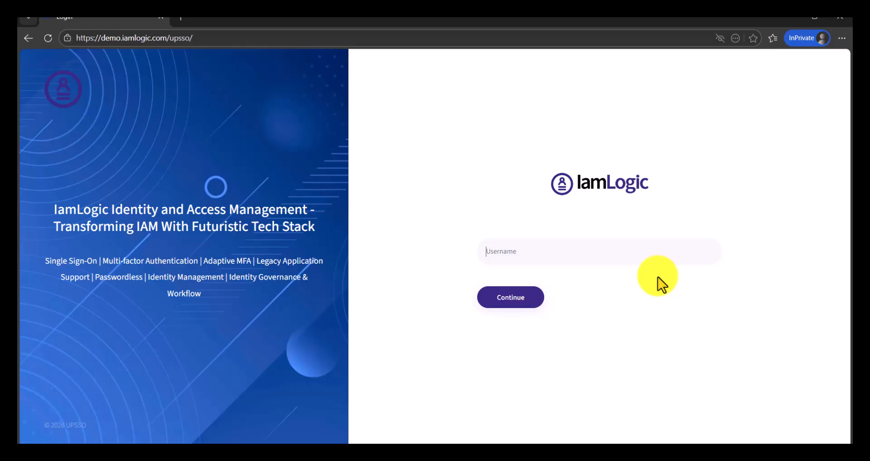
{"action": "type", "text": "rohan"}
{"action": "left_click", "coordinate": [511, 298]}
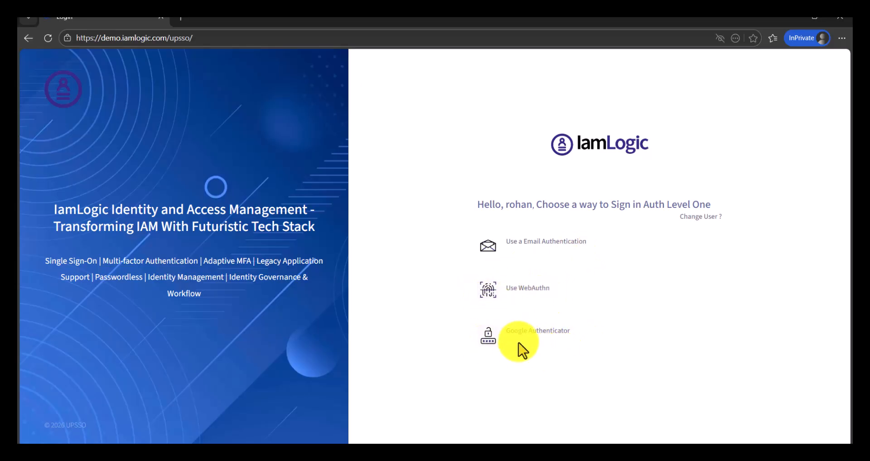
{"action": "left_click", "coordinate": [541, 336]}
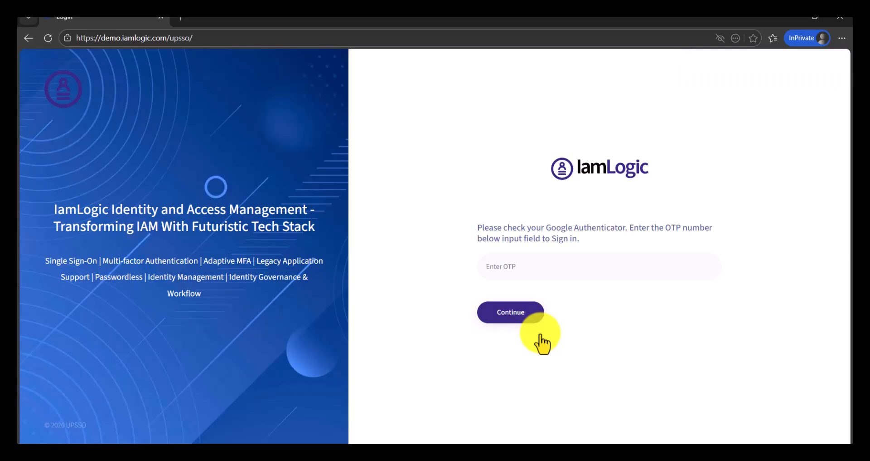
- Enter the one-time code from Google Authenticator and submit it to complete the CyberArk sign-in
{"action": "left_click", "coordinate": [548, 259]}
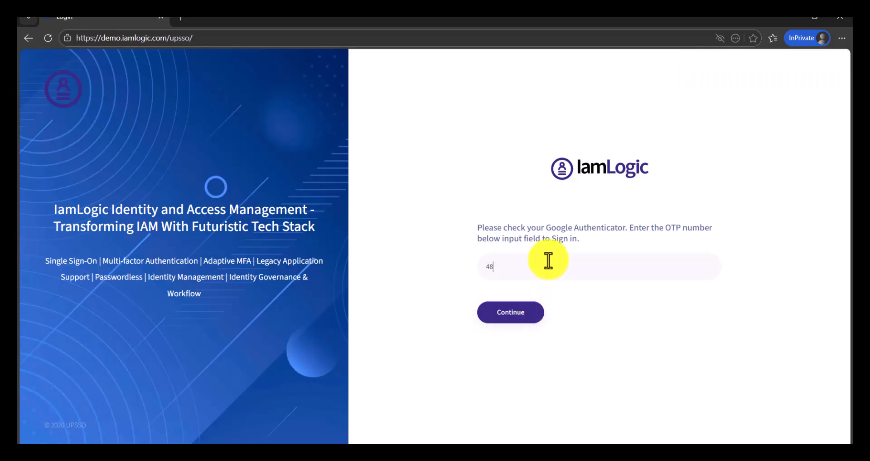
{"action": "left_click", "coordinate": [513, 323]}
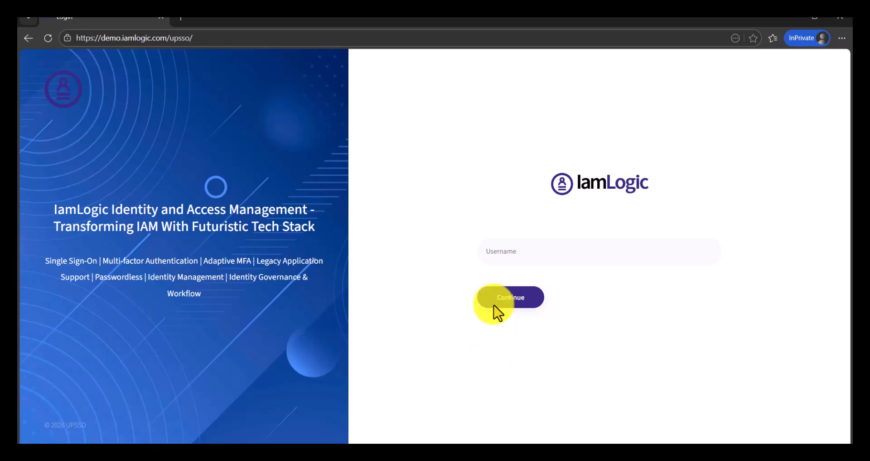
- Enter the username on the IamLogic portal login page and select Google Authenticator as the level-one sign-in method
{"action": "left_click", "coordinate": [498, 252]}
{"action": "type", "text": "rahu"}
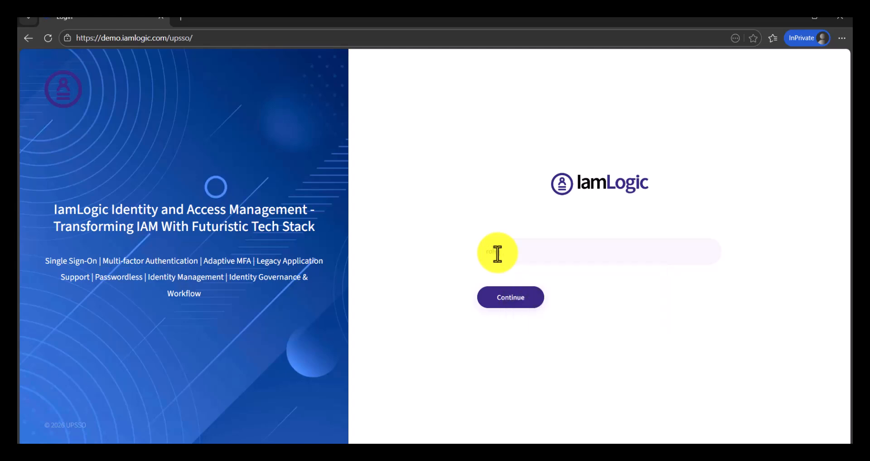
{"action": "left_click", "coordinate": [511, 299]}
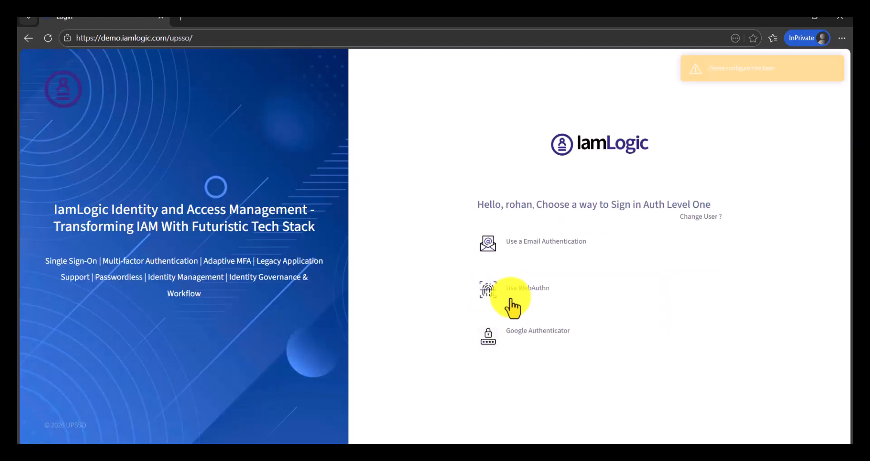
{"action": "left_click", "coordinate": [539, 333]}
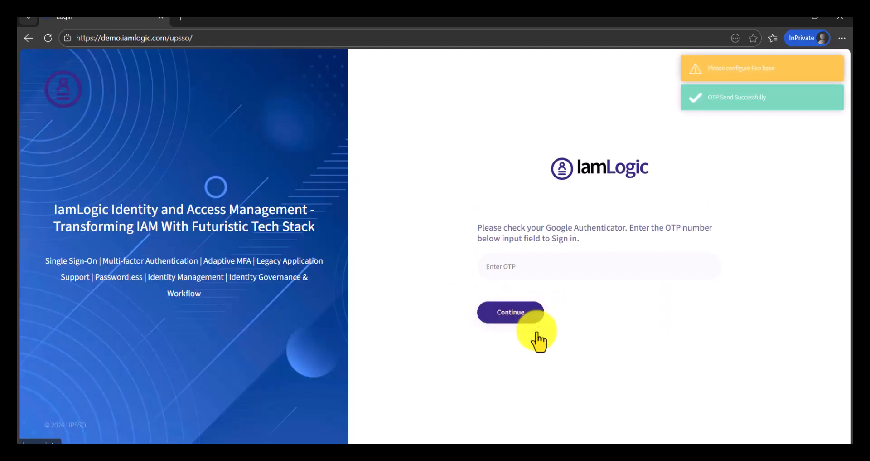
- Enter the Google Authenticator one-time code and sign in to the IamLogic application portal
{"action": "left_click", "coordinate": [510, 263]}
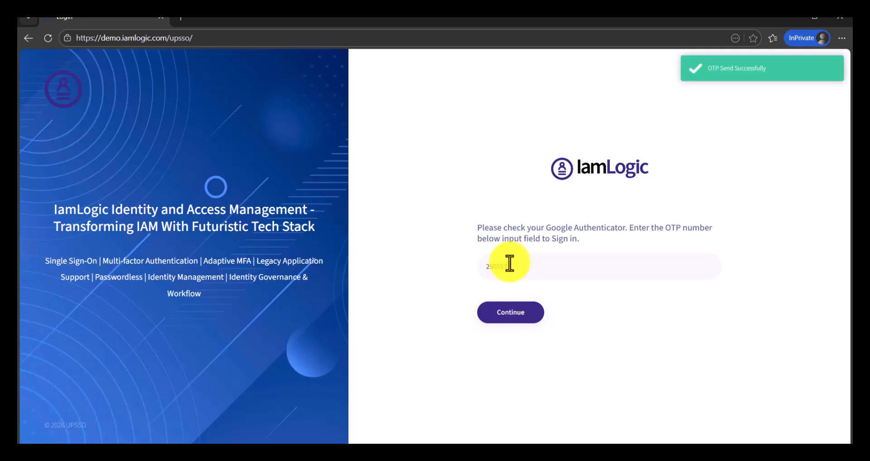
{"action": "left_click", "coordinate": [514, 312]}
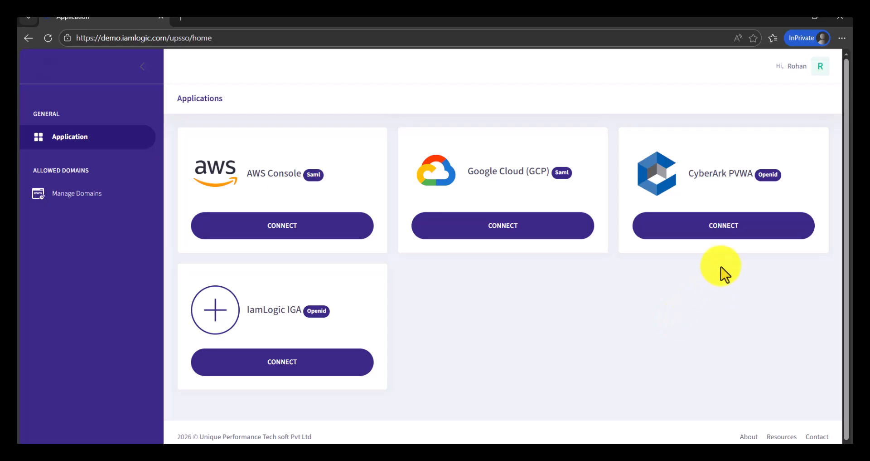
- Connect to the CyberArk PVWA application using WebAuthn as the second factor, with a passkey on a phone or tablet
{"action": "left_click", "coordinate": [725, 231]}
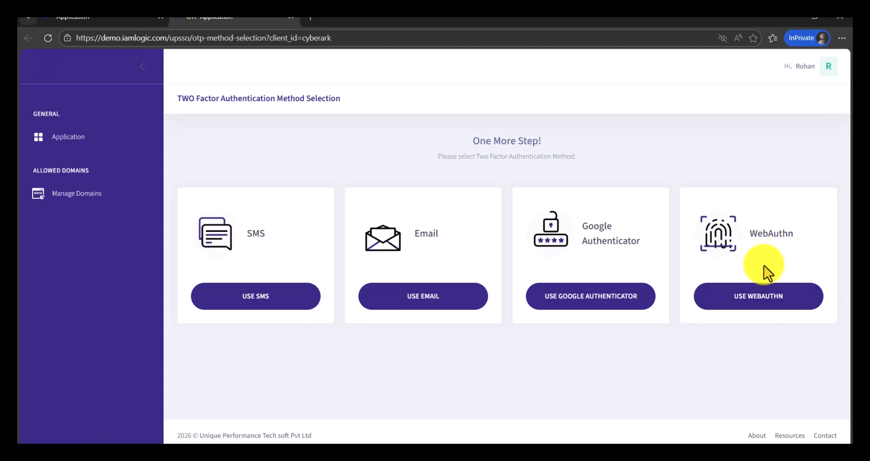
{"action": "left_click", "coordinate": [753, 303]}
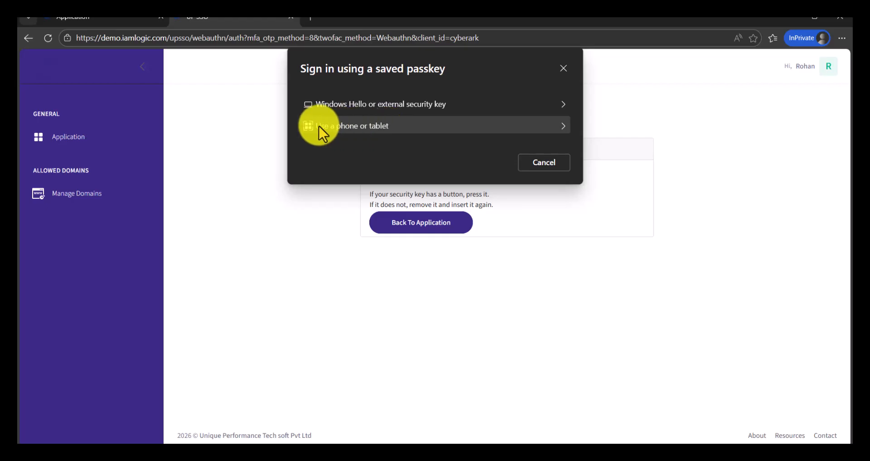
{"action": "left_click", "coordinate": [374, 133]}
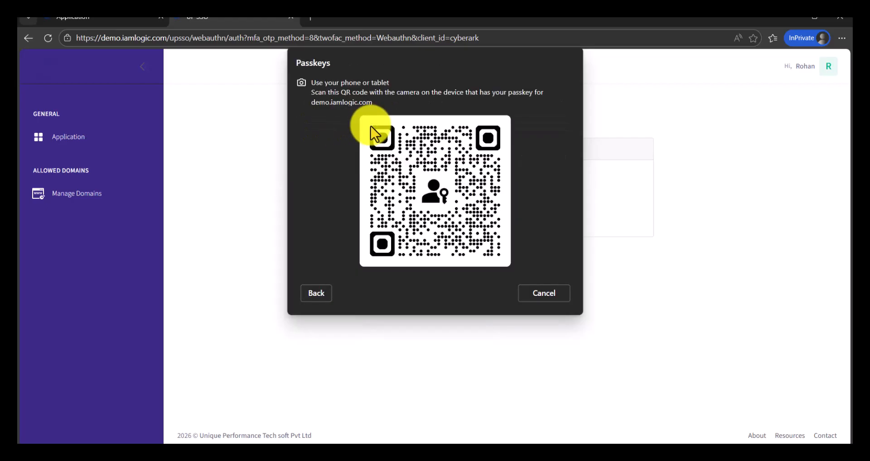